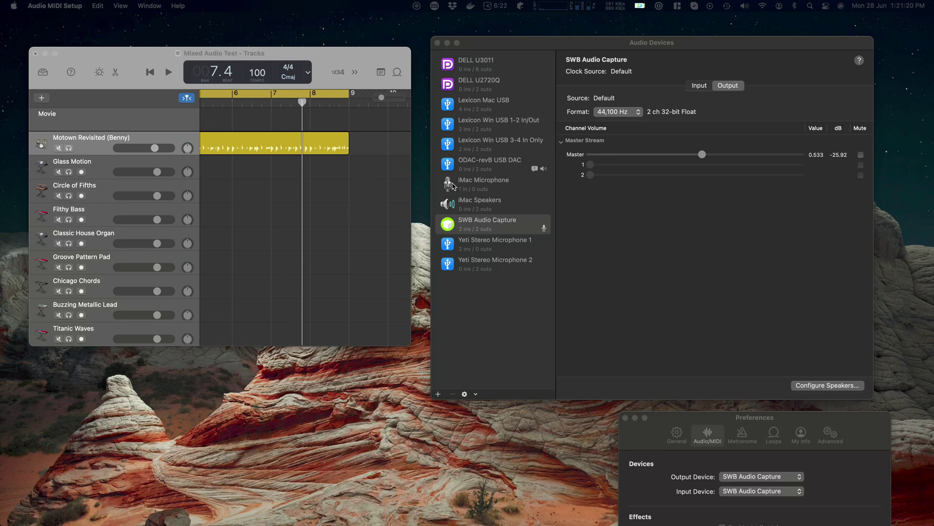
Step: Check the SWB Audio Capture panel, then bring GarageBand's Preferences window fully into view
{"action": "left_click", "coordinate": [417, 6]}
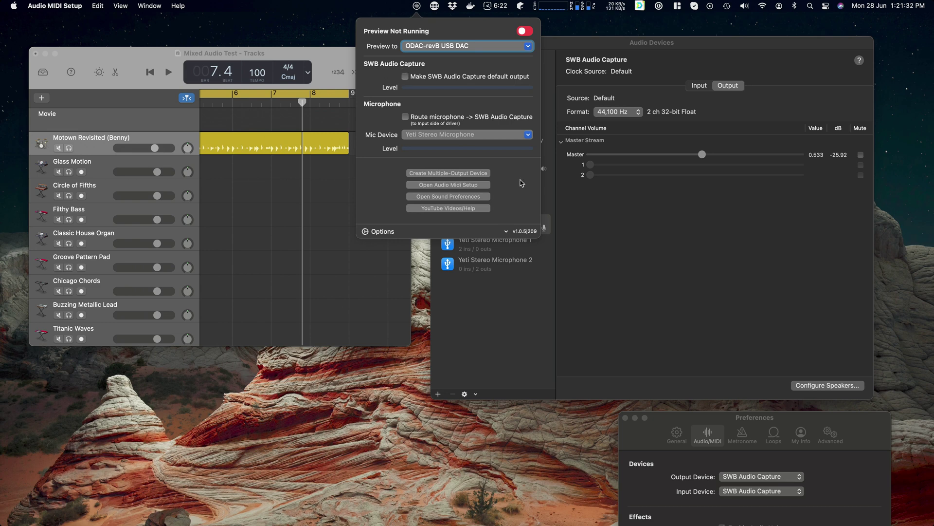
{"action": "left_click", "coordinate": [626, 247]}
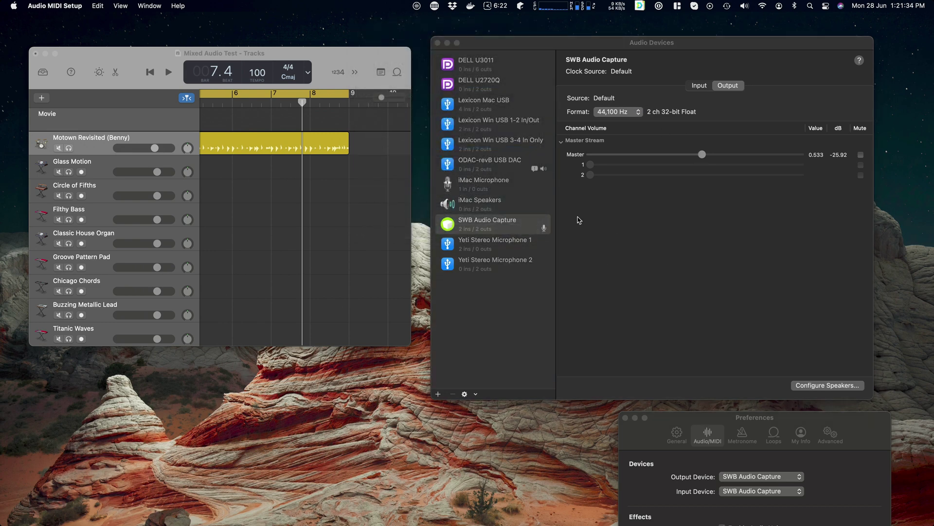
{"action": "left_click", "coordinate": [247, 181]}
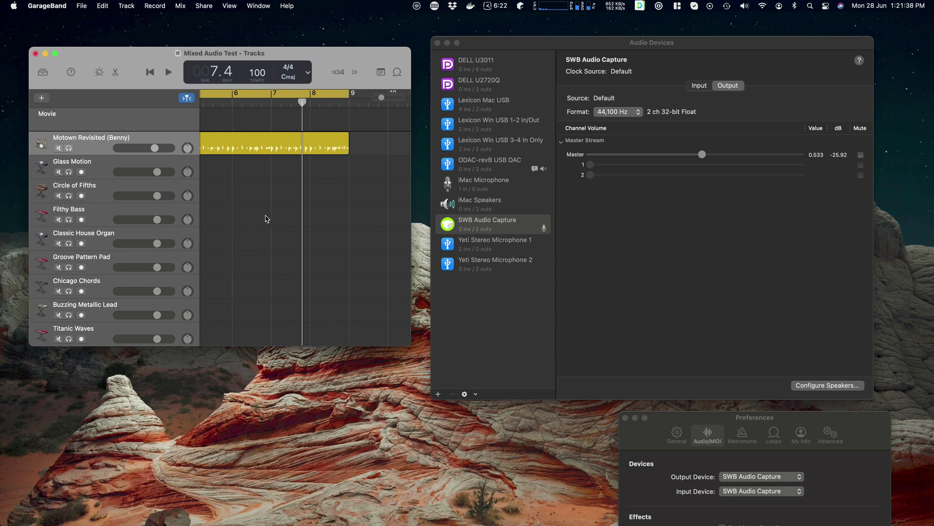
{"action": "left_click_drag", "start_coordinate": [669, 415], "coordinate": [307, 352]}
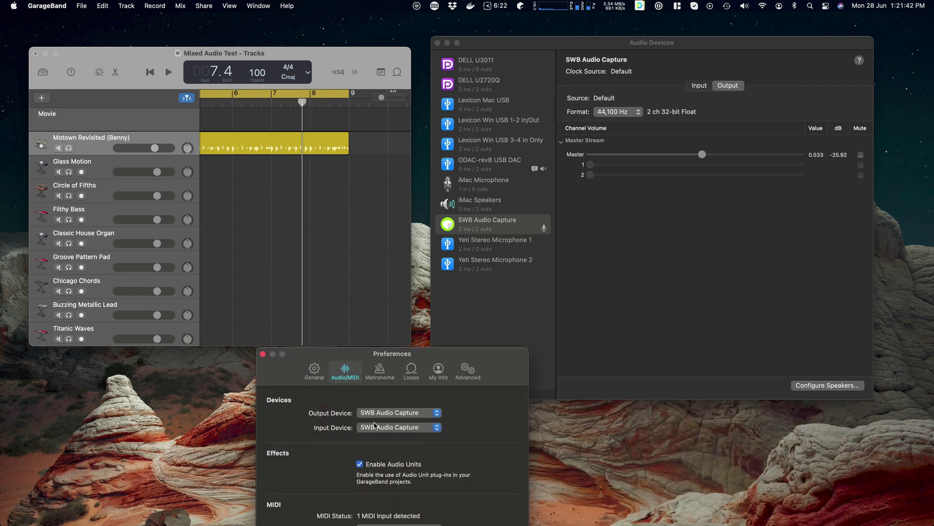
Step: Set GarageBand's output device to System Setting and move the Preferences window lower left
{"action": "left_click", "coordinate": [403, 414]}
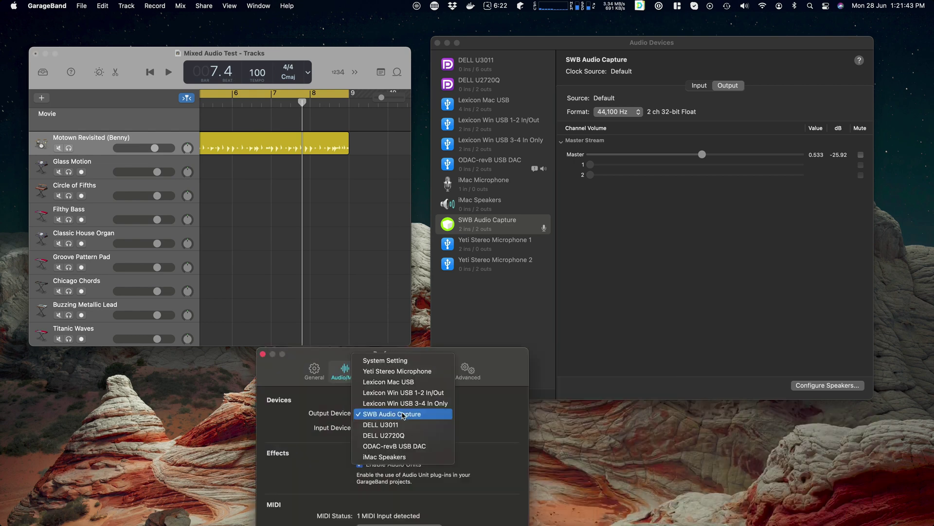
{"action": "left_click", "coordinate": [407, 360]}
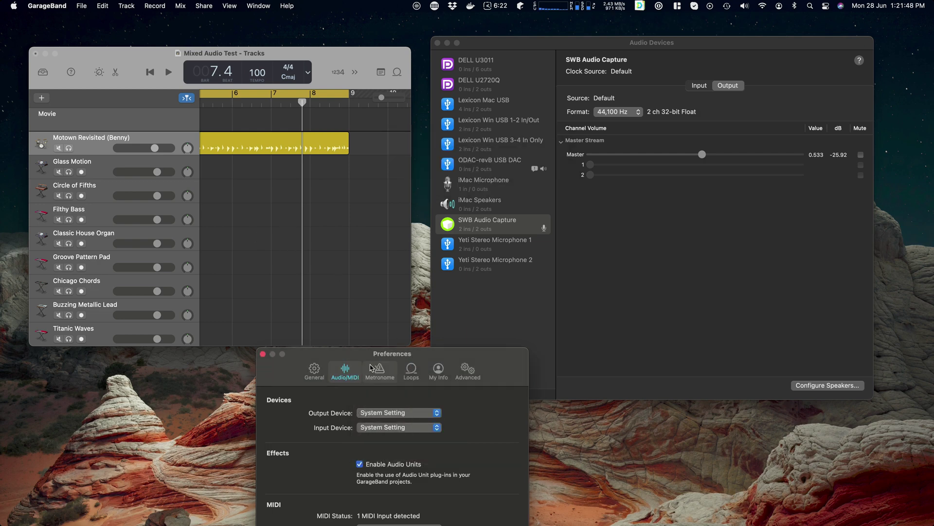
{"action": "left_click", "coordinate": [643, 294]}
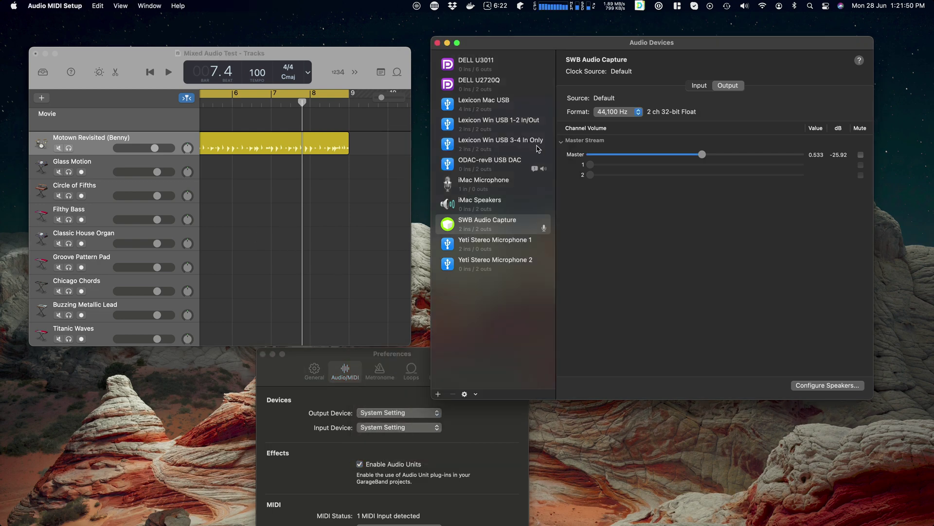
{"action": "left_click", "coordinate": [291, 361]}
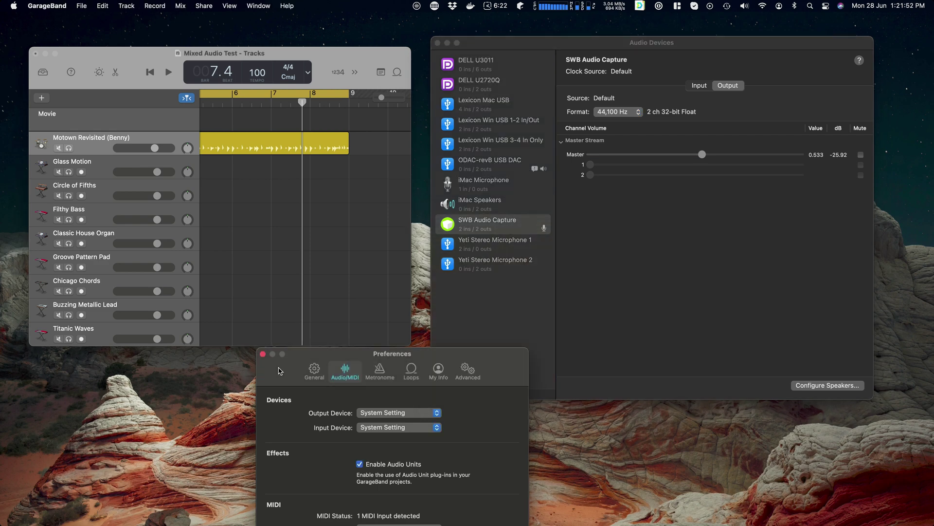
{"action": "left_click_drag", "start_coordinate": [313, 358], "coordinate": [260, 410]}
Step: Play the Drummer track from bar 1 and stop it at bar 2, beat 3
{"action": "left_click", "coordinate": [224, 208]}
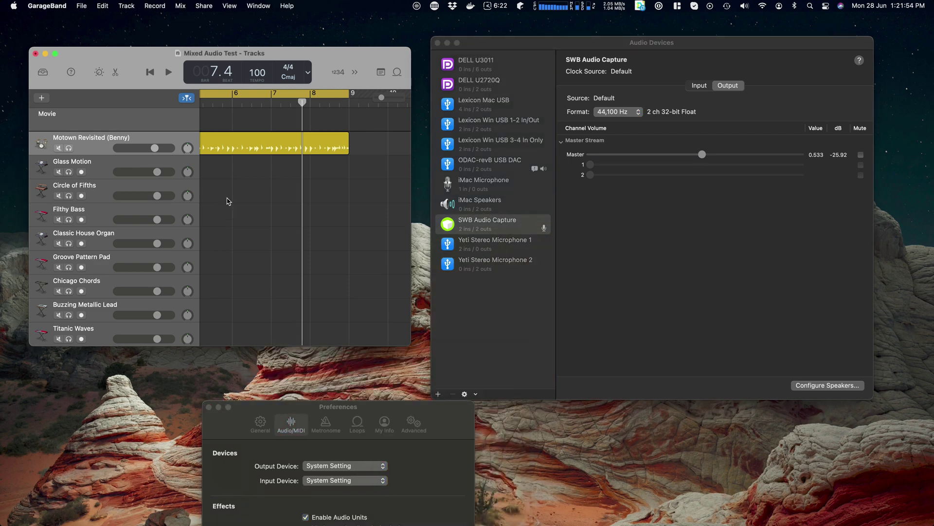
{"action": "scroll", "coordinate": [229, 203], "scroll_direction": "left", "scroll_amount": 5}
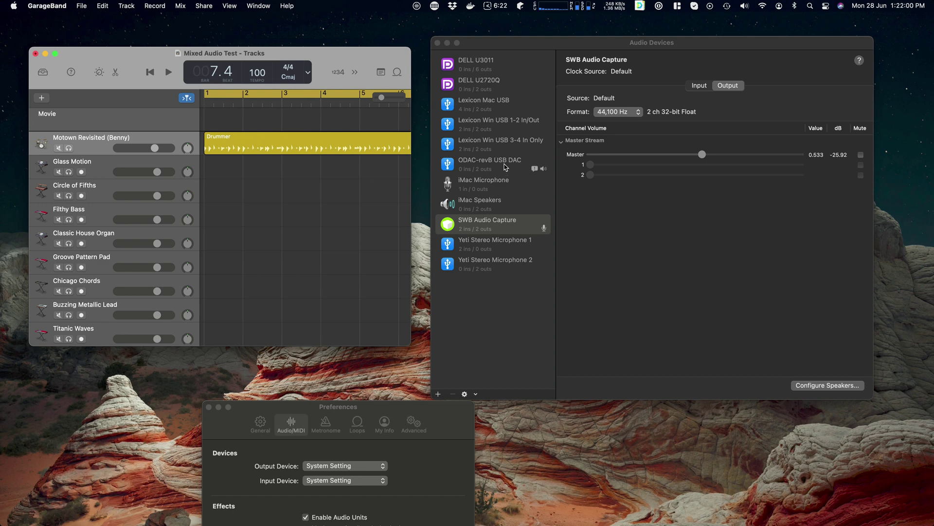
{"action": "left_click", "coordinate": [169, 73]}
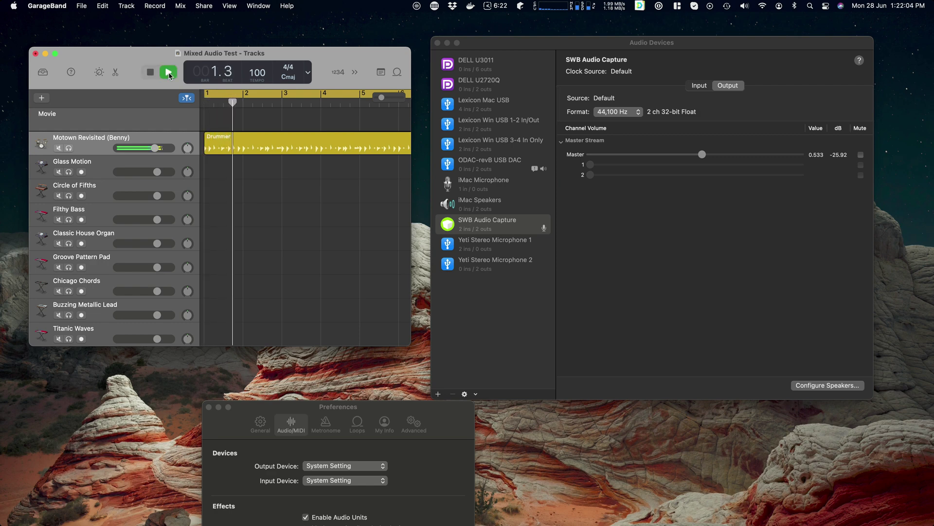
{"action": "key", "text": "space"}
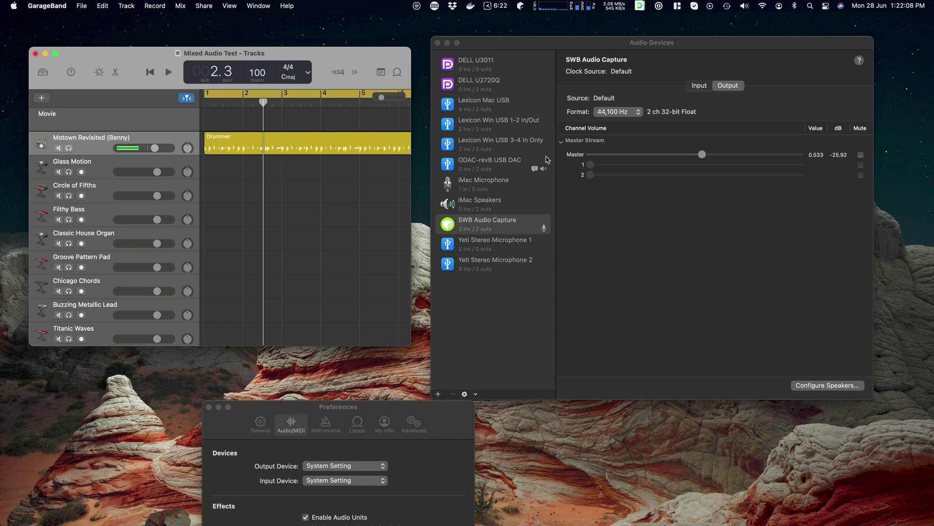
Step: Make iMac Microphone the Mac's sound input device
{"action": "right_click", "coordinate": [499, 187]}
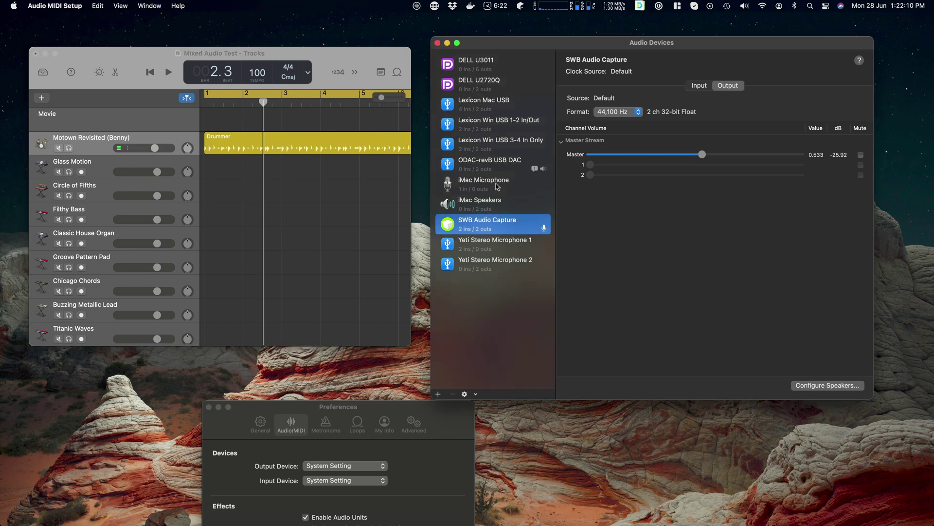
{"action": "left_click", "coordinate": [530, 218]}
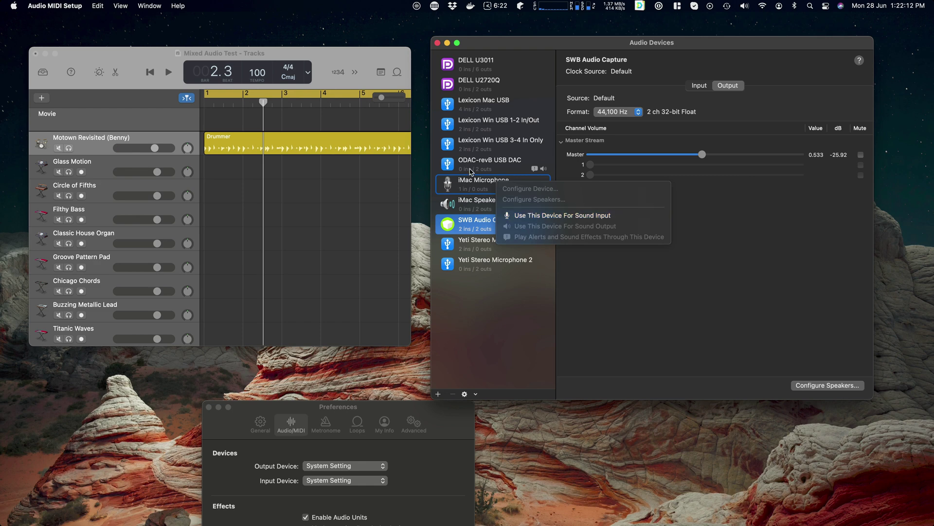
{"action": "left_click", "coordinate": [466, 188]}
{"action": "right_click", "coordinate": [466, 189]}
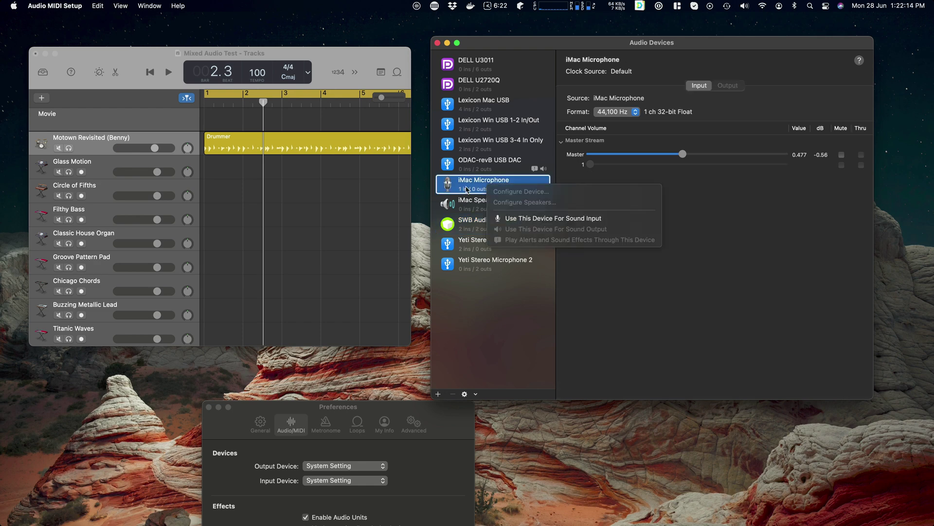
{"action": "left_click", "coordinate": [740, 257]}
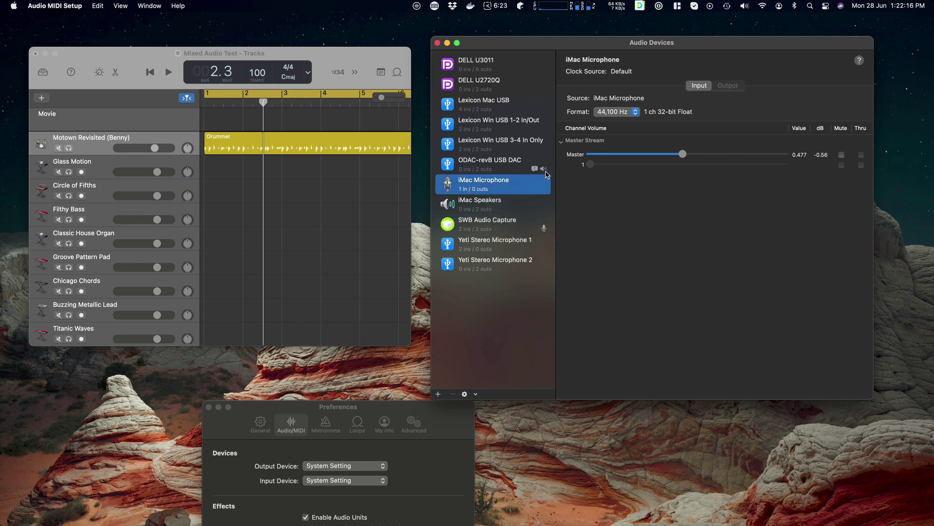
Step: Make iMac Speakers the Mac's sound output device, replacing the ODAC-revB USB DAC
{"action": "left_click", "coordinate": [490, 207]}
{"action": "right_click", "coordinate": [490, 203]}
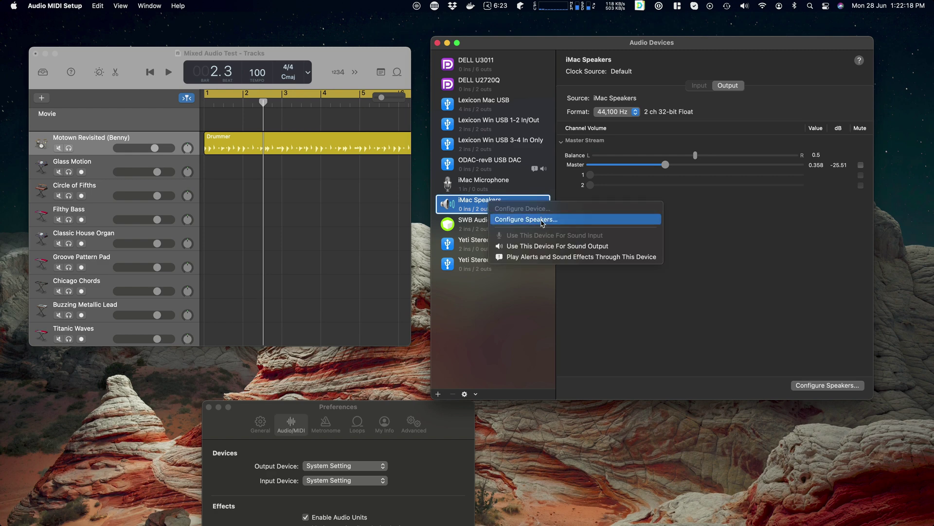
{"action": "left_click", "coordinate": [552, 246]}
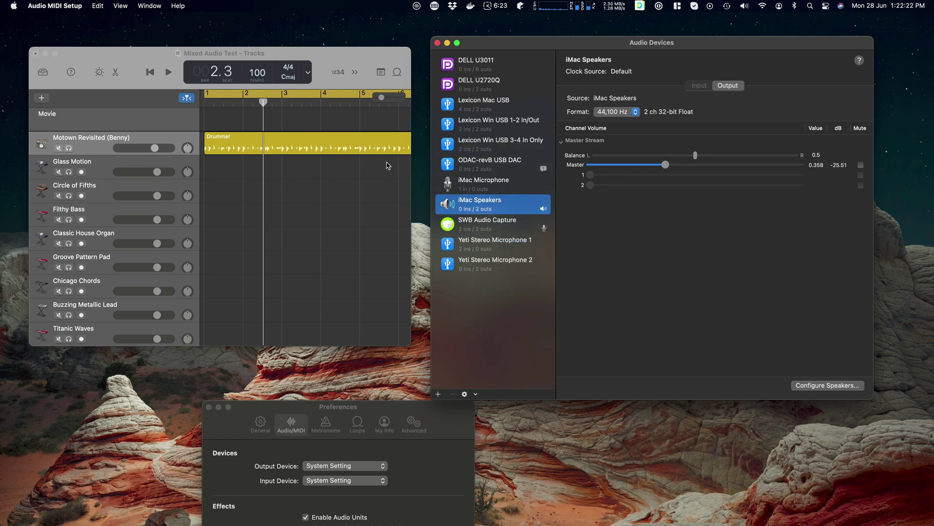
Step: Replay the Drummer region from the start of the song and stop near bar 2
{"action": "left_click", "coordinate": [248, 214]}
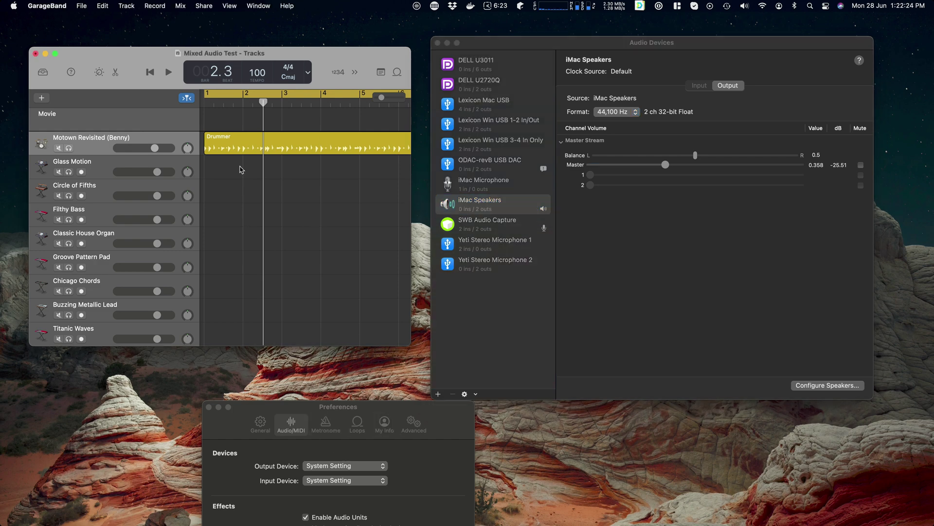
{"action": "left_click", "coordinate": [233, 141]}
{"action": "key", "text": "Return"}
{"action": "key", "text": "space"}
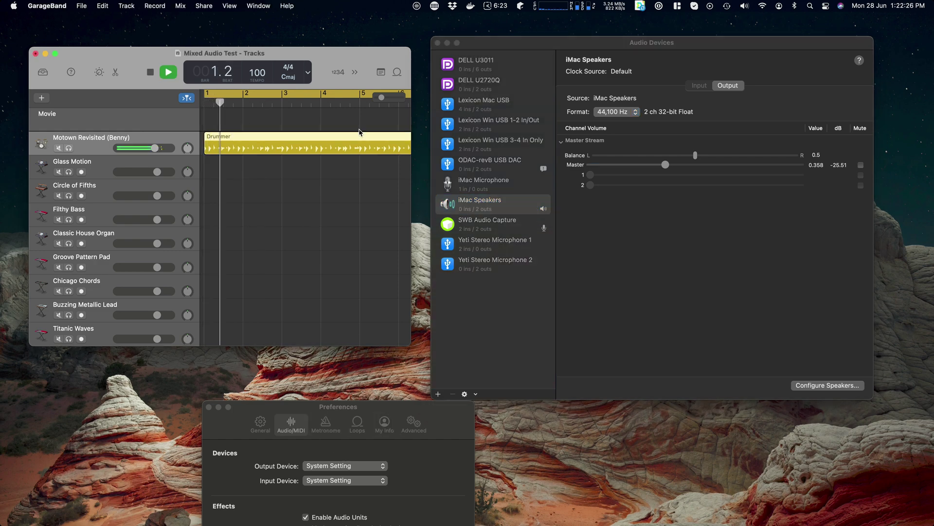
{"action": "key", "text": "space"}
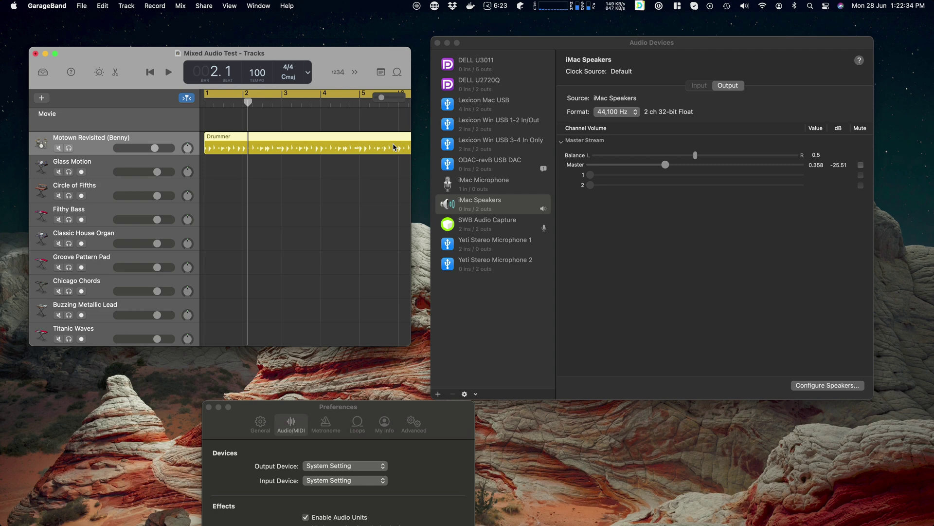
Step: Confirm GarageBand's output device is still System Setting, then return to Audio MIDI Setup
{"action": "left_click", "coordinate": [312, 466]}
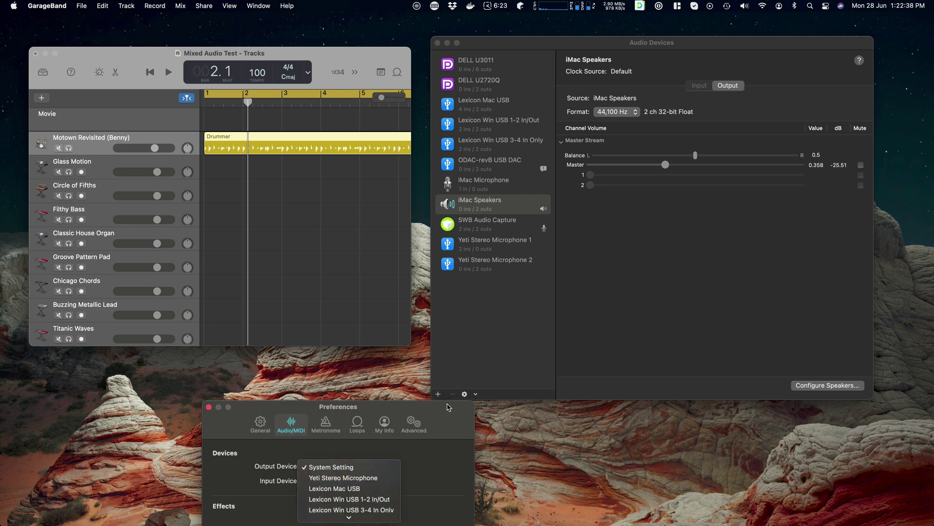
{"action": "left_click", "coordinate": [462, 402]}
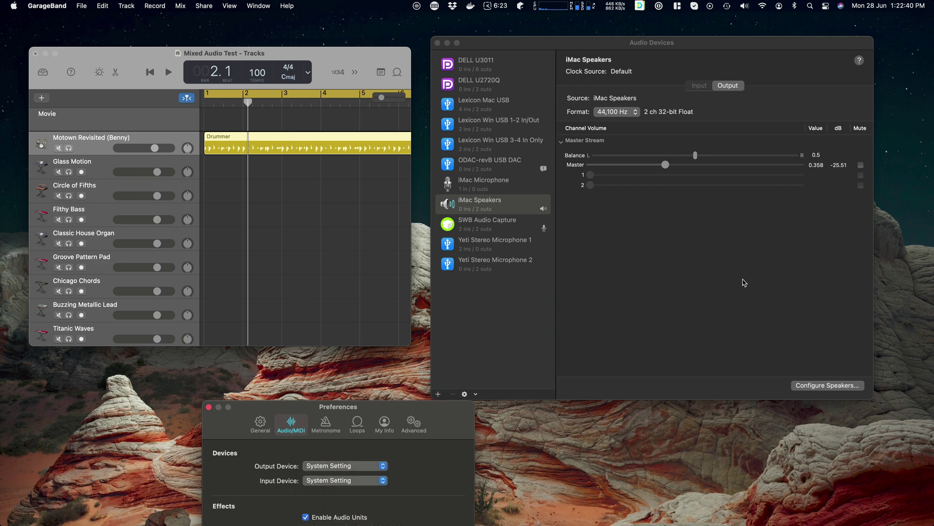
{"action": "left_click", "coordinate": [681, 306]}
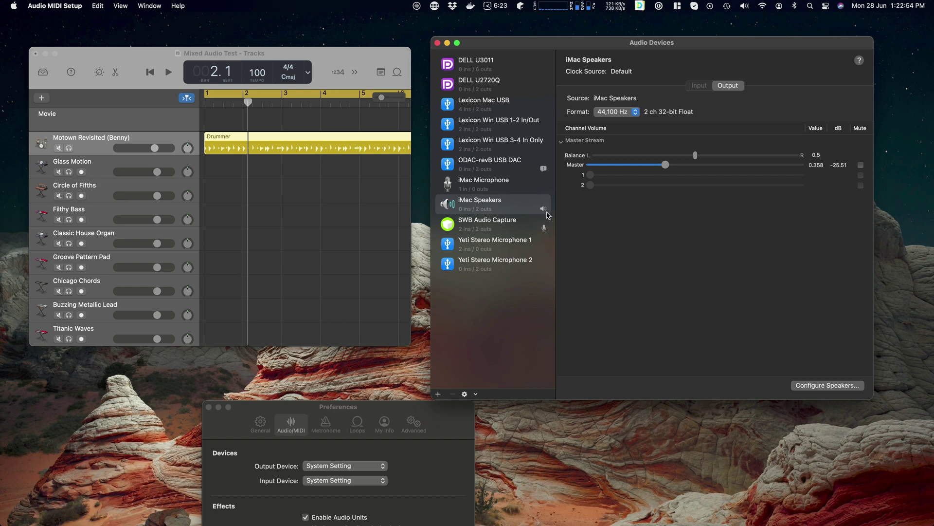
Step: Set the ODAC-revB USB DAC back as the Mac's sound output device
{"action": "left_click", "coordinate": [492, 163]}
{"action": "right_click", "coordinate": [478, 165]}
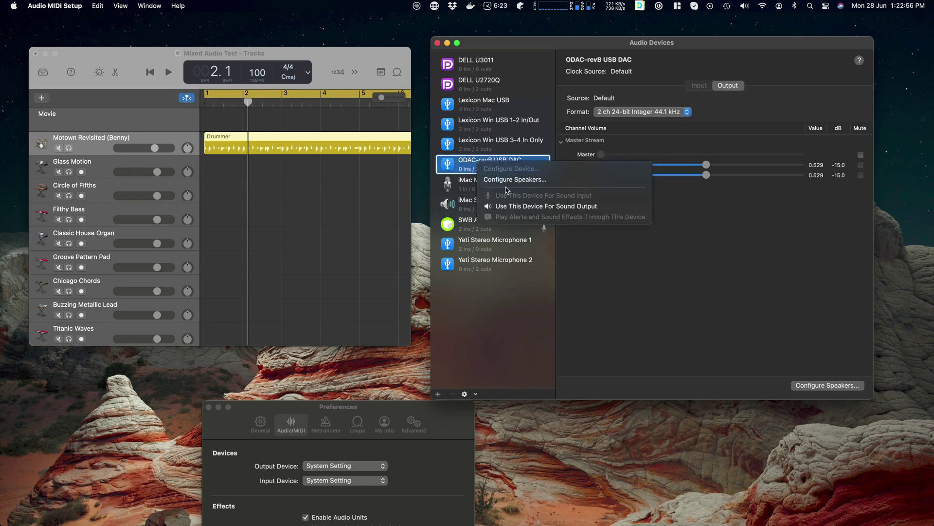
{"action": "left_click", "coordinate": [513, 209]}
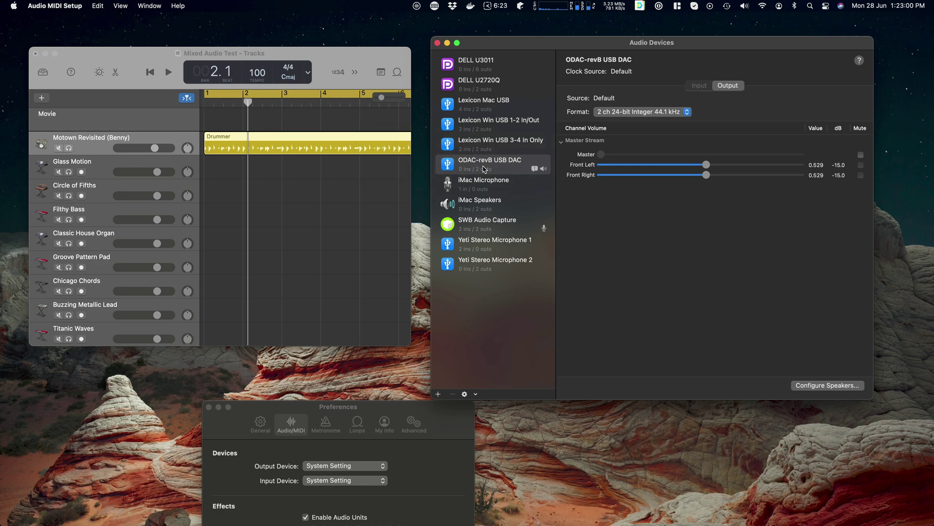
Step: Move GarageBand's Preferences window up-left and bring up the SWB Audio Capture settings
{"action": "left_click", "coordinate": [298, 173]}
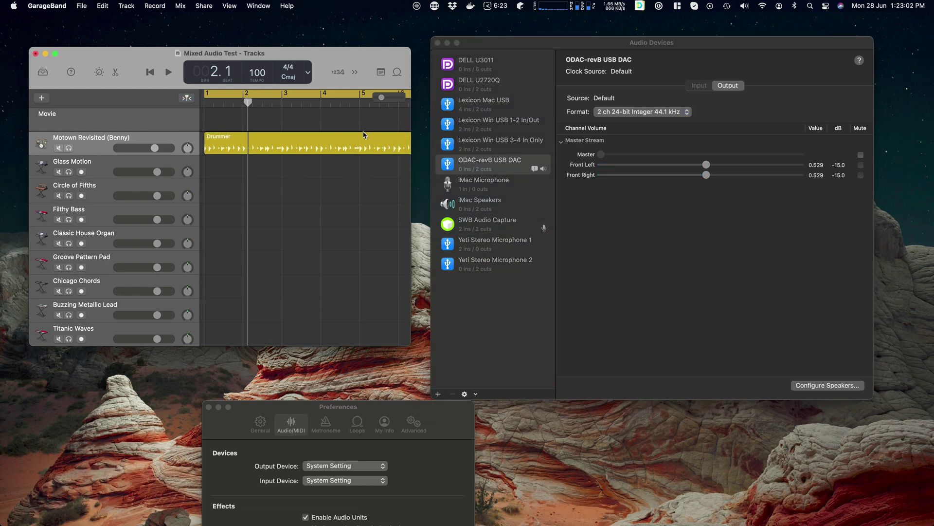
{"action": "left_click_drag", "start_coordinate": [435, 415], "coordinate": [407, 396]}
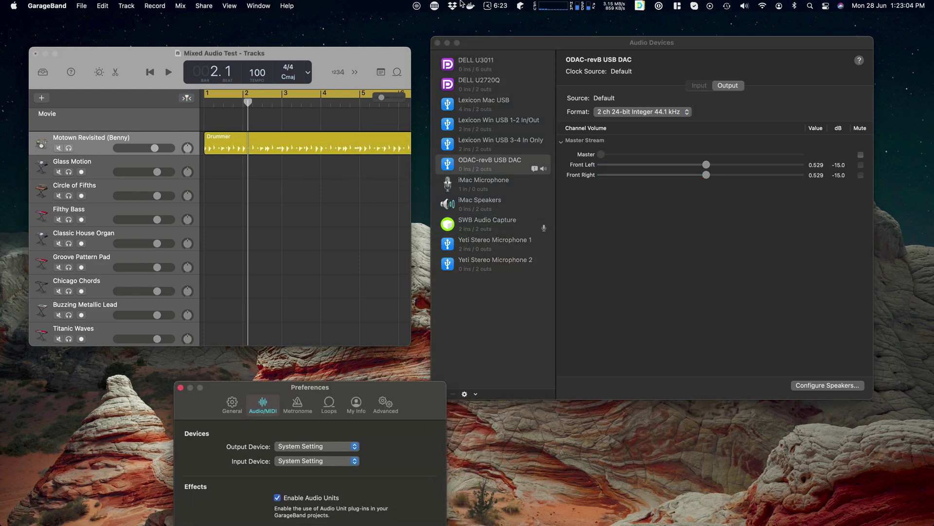
{"action": "left_click", "coordinate": [417, 7]}
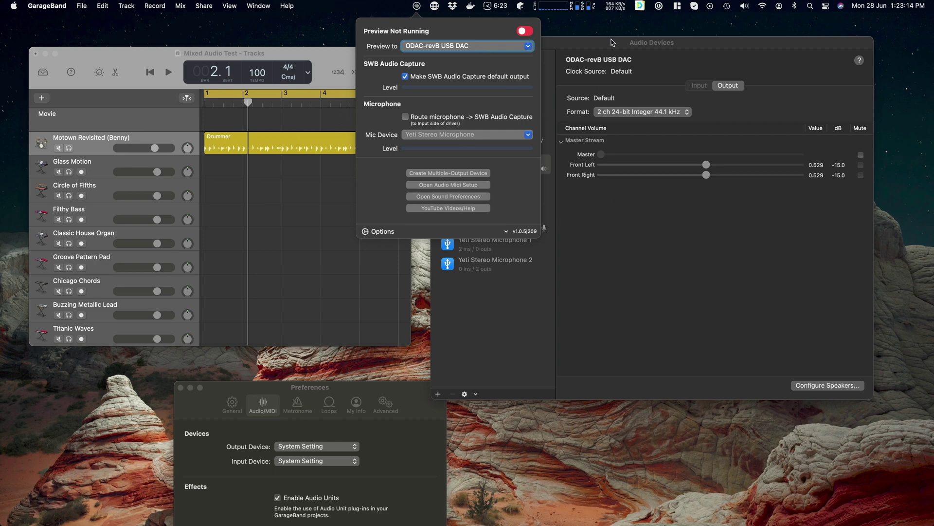
Step: Shrink the Audio Devices window and move it to the upper right
{"action": "left_click", "coordinate": [685, 243]}
{"action": "left_click_drag", "start_coordinate": [871, 401], "coordinate": [542, 78]}
{"action": "left_click_drag", "start_coordinate": [515, 49], "coordinate": [682, 39]}
Step: Turn on SWB Audio Capture's preview to the ODAC-revB USB DAC
{"action": "left_click", "coordinate": [417, 6]}
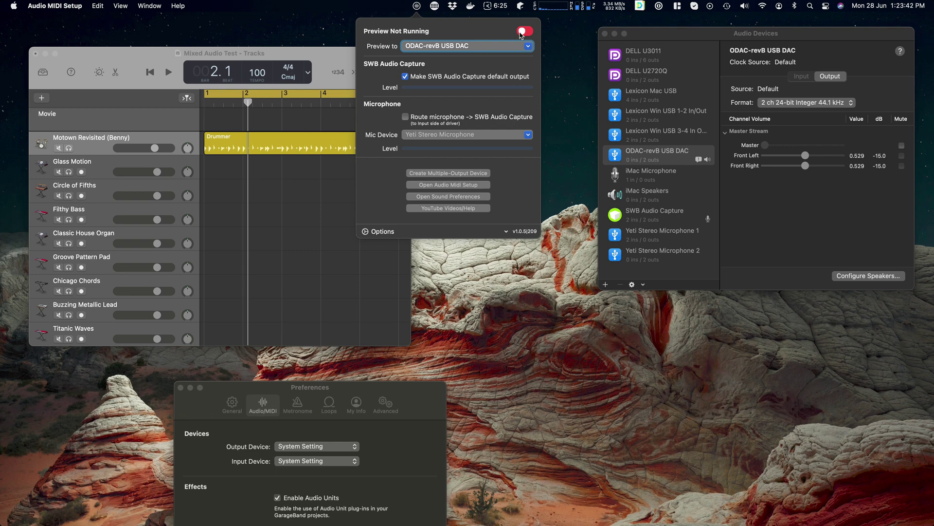
{"action": "left_click", "coordinate": [523, 32]}
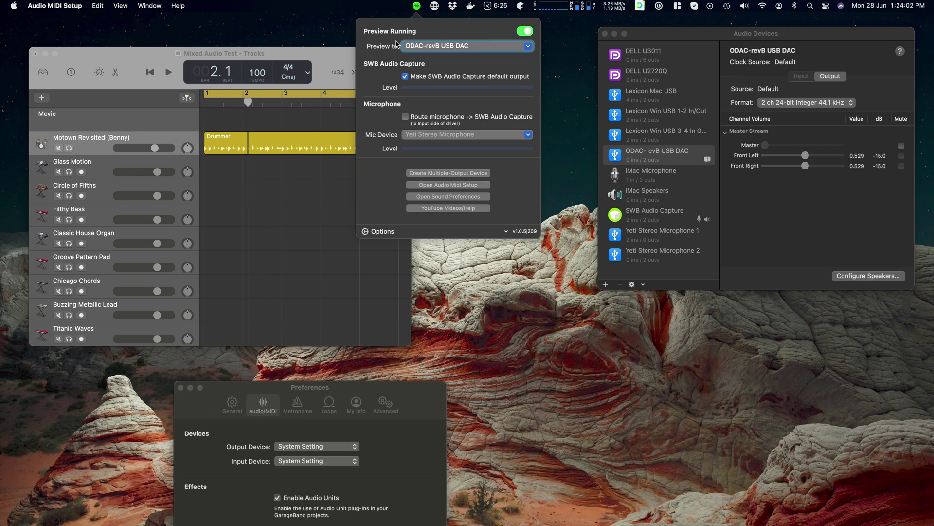
{"action": "left_click", "coordinate": [275, 205]}
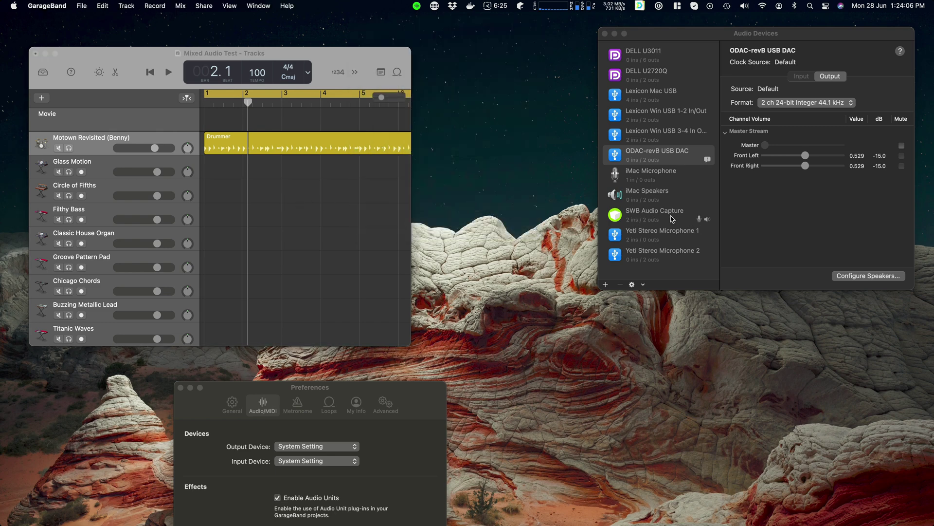
Step: Play the GarageBand project and stop it at bar 2
{"action": "left_click", "coordinate": [253, 214]}
{"action": "key", "text": "space"}
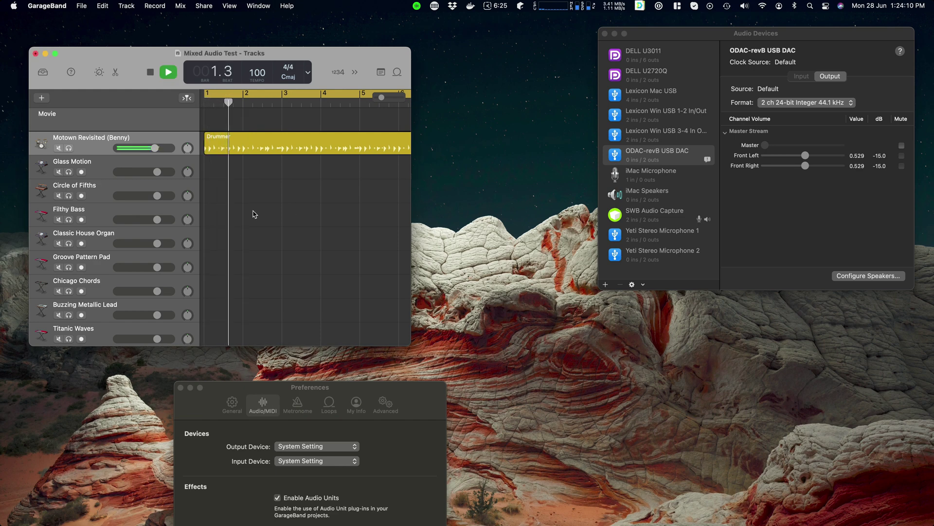
{"action": "key", "text": "space"}
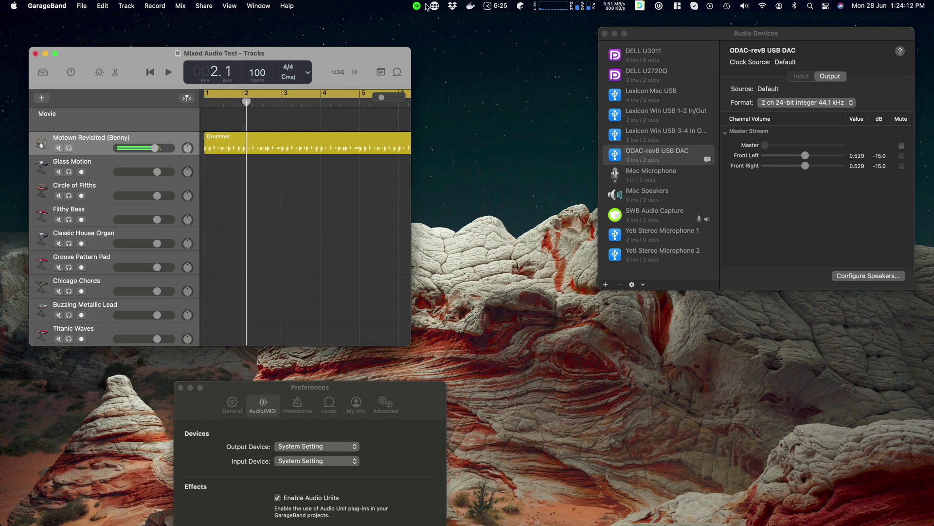
{"action": "left_click", "coordinate": [417, 6]}
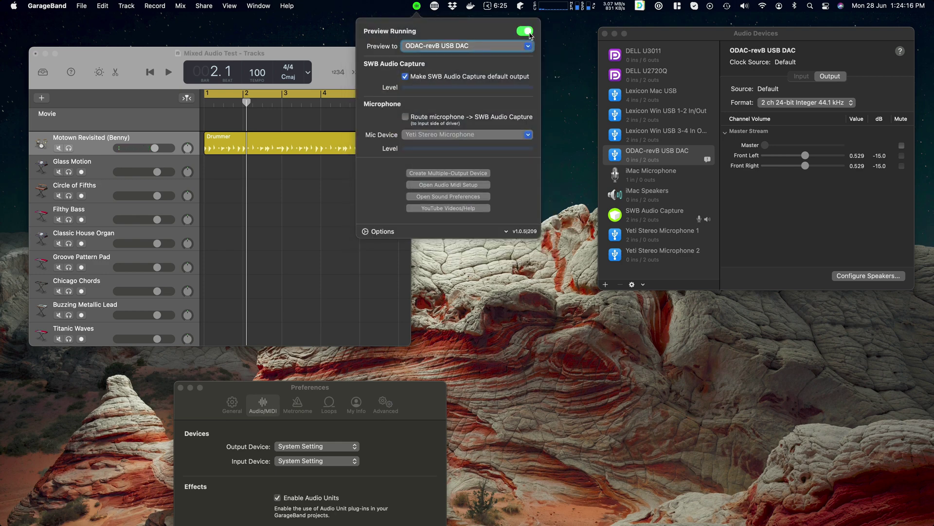
Step: Uncheck 'Make SWB Audio Capture default output', turning the preview off and back on around it
{"action": "left_click", "coordinate": [526, 31]}
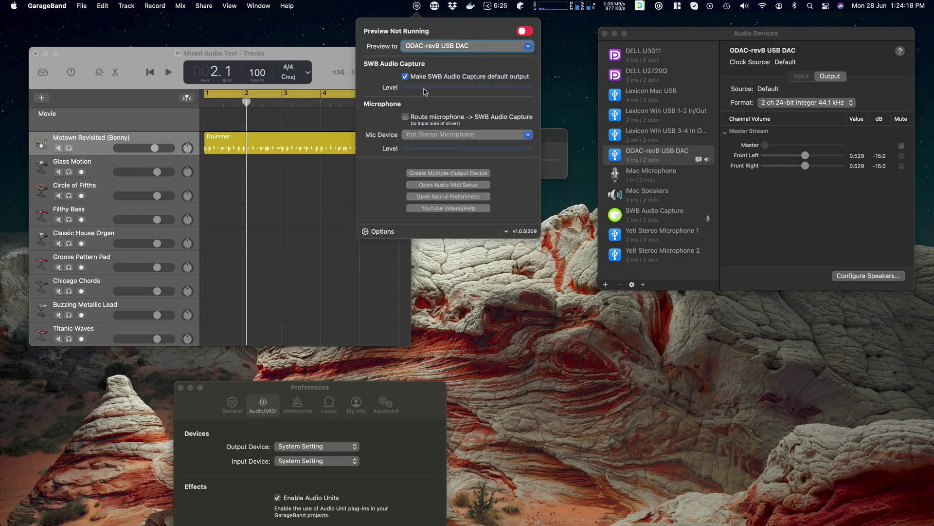
{"action": "left_click", "coordinate": [405, 77]}
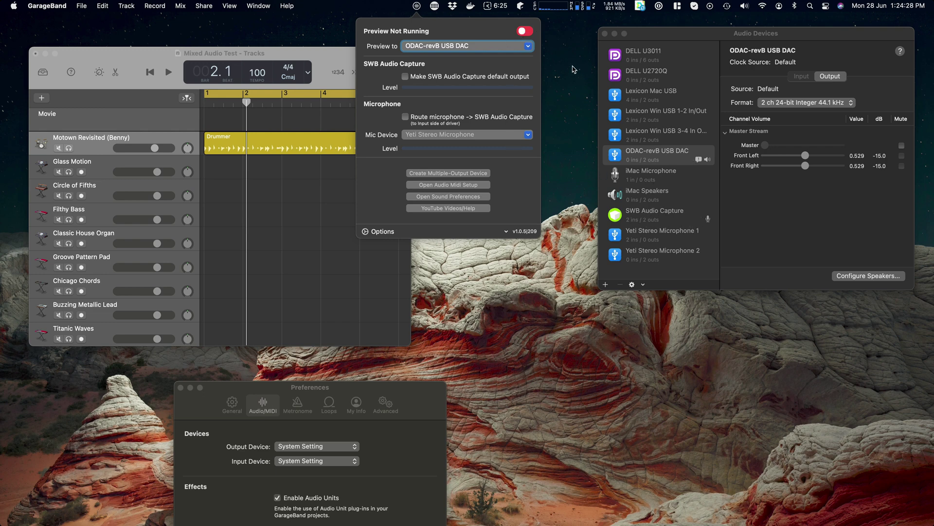
{"action": "left_click", "coordinate": [524, 31]}
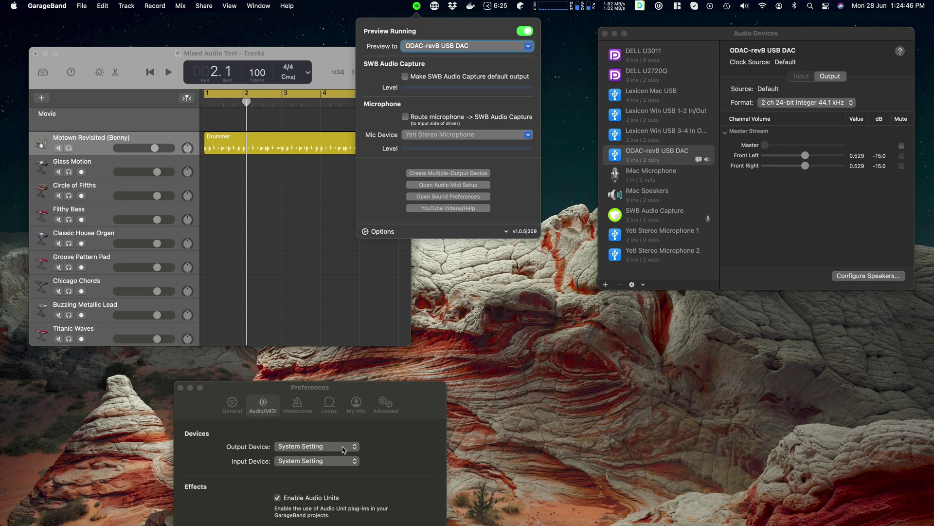
{"action": "left_click", "coordinate": [288, 252]}
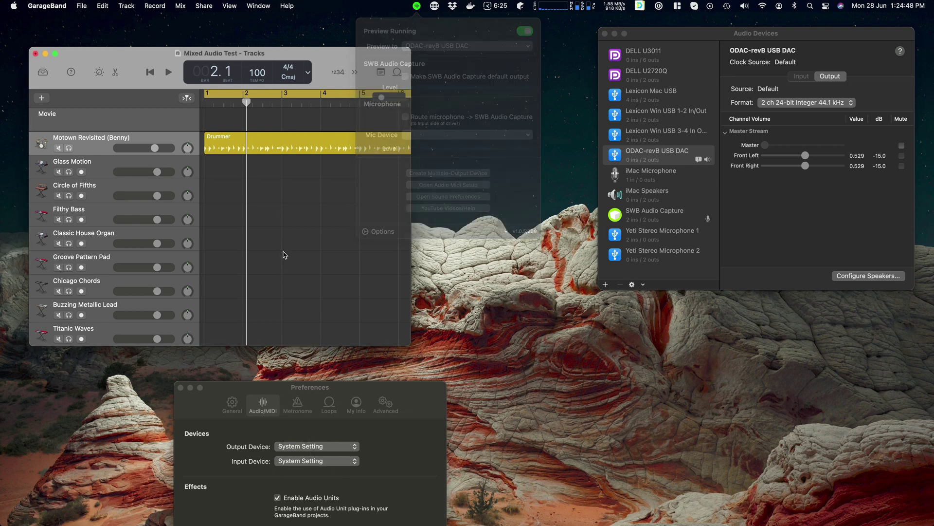
Step: Restart GarageBand playback from the beginning while checking the SWB panel
{"action": "key", "text": "Return"}
{"action": "key", "text": "space"}
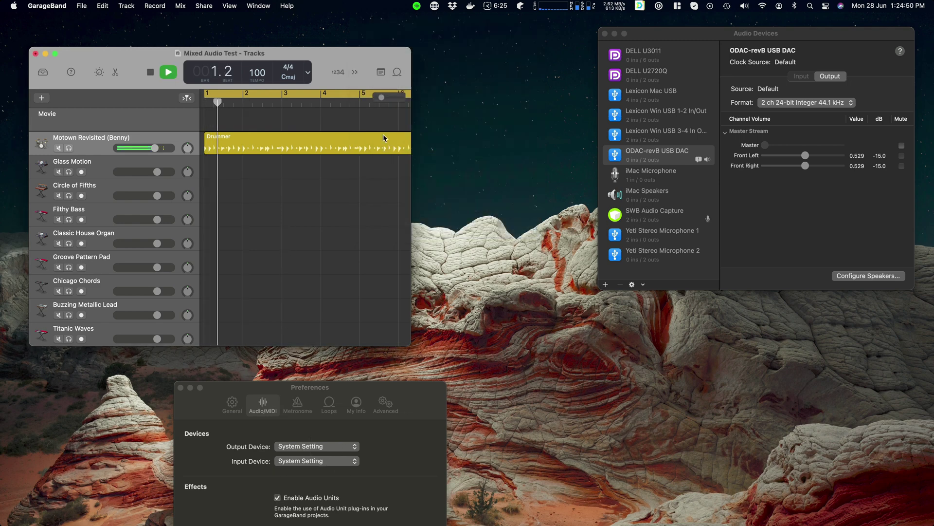
{"action": "left_click", "coordinate": [417, 6]}
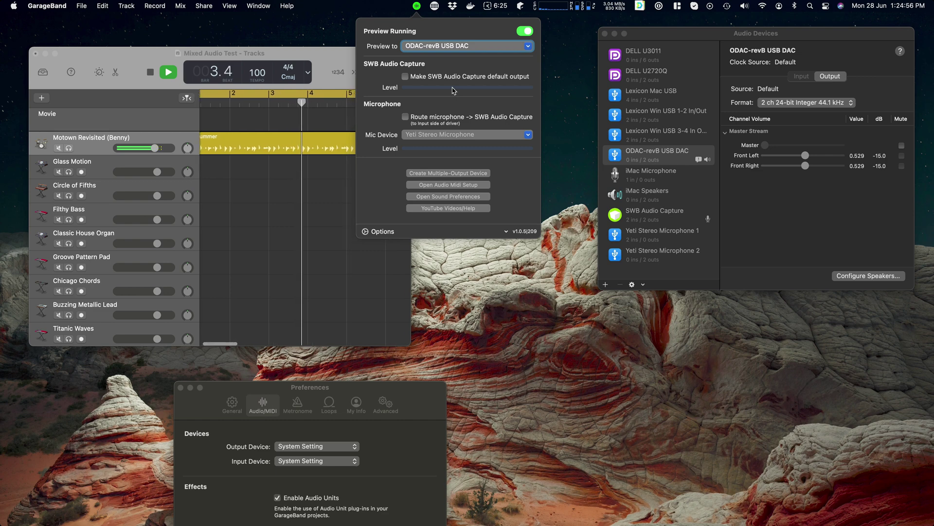
{"action": "left_click", "coordinate": [292, 221]}
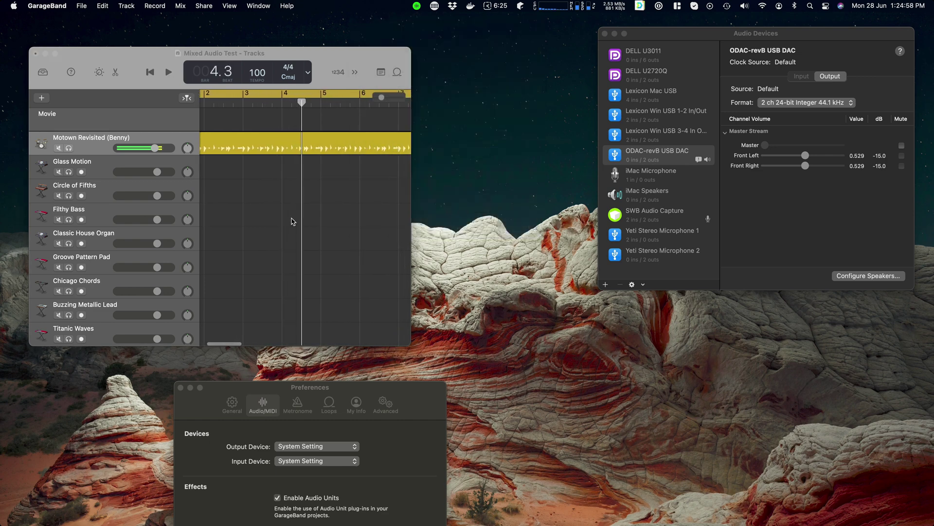
Step: Set GarageBand's output device directly to SWB Audio Capture
{"action": "left_click", "coordinate": [335, 450]}
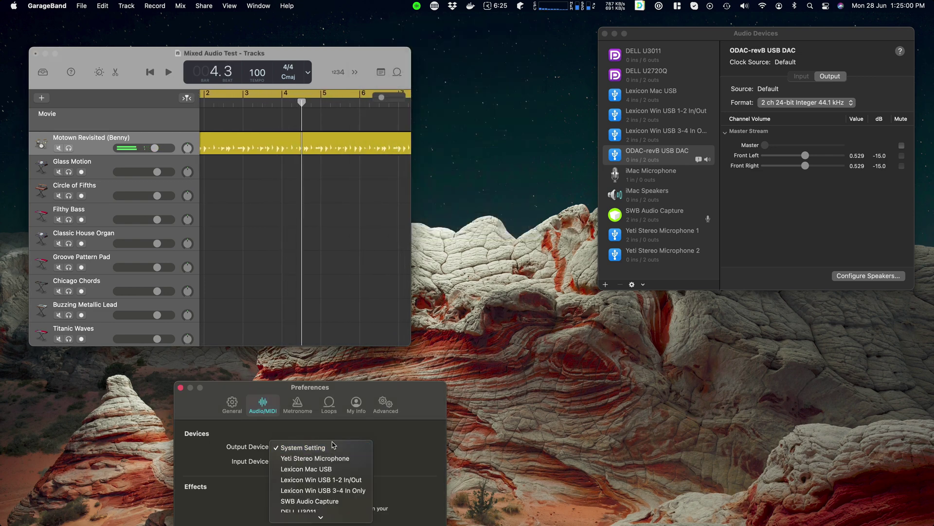
{"action": "left_click", "coordinate": [321, 472]}
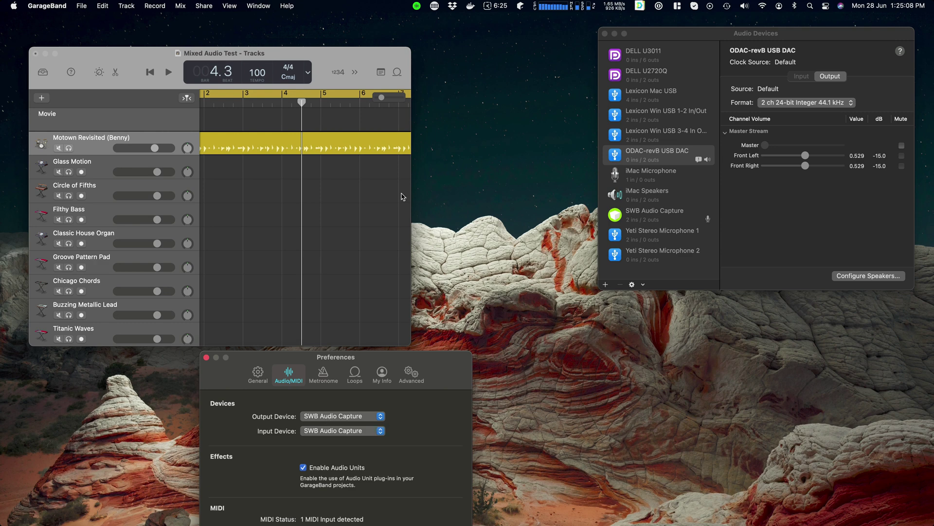
{"action": "left_click", "coordinate": [417, 7]}
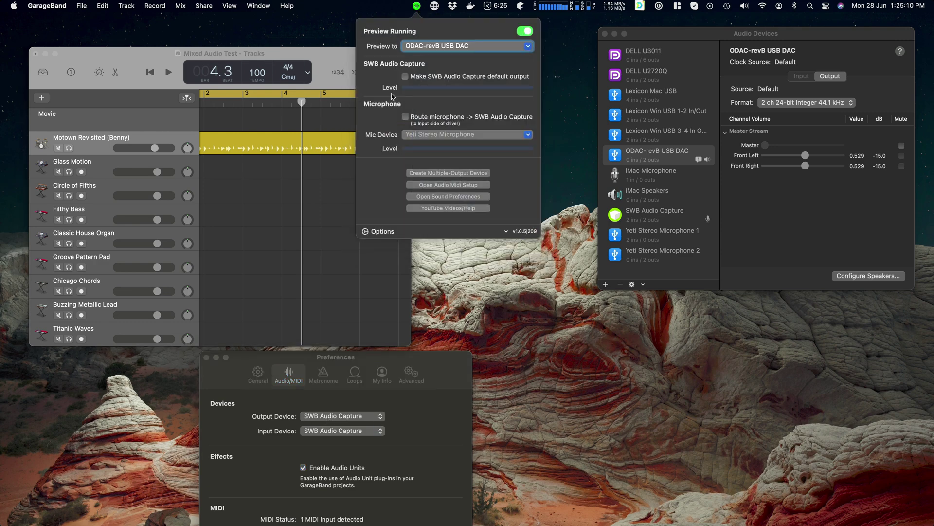
{"action": "left_click", "coordinate": [232, 121]}
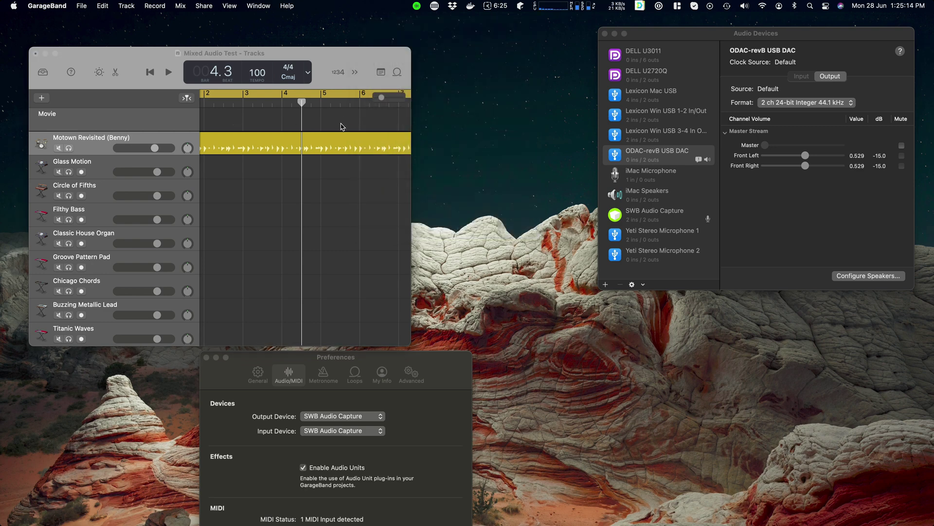
Step: Play the project from the start and switch the SWB preview off, leaving its destination unchanged
{"action": "left_click", "coordinate": [303, 164]}
{"action": "key", "text": "Return"}
{"action": "key", "text": "space"}
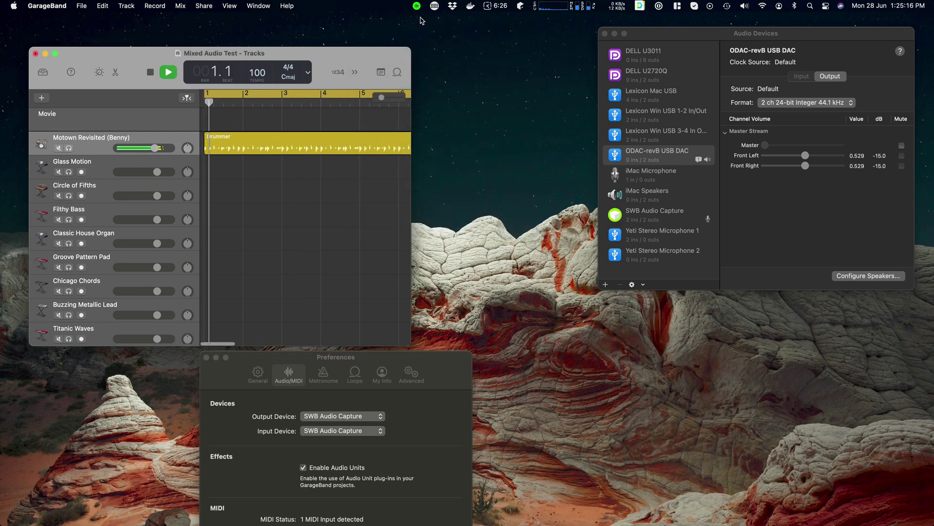
{"action": "left_click", "coordinate": [417, 6]}
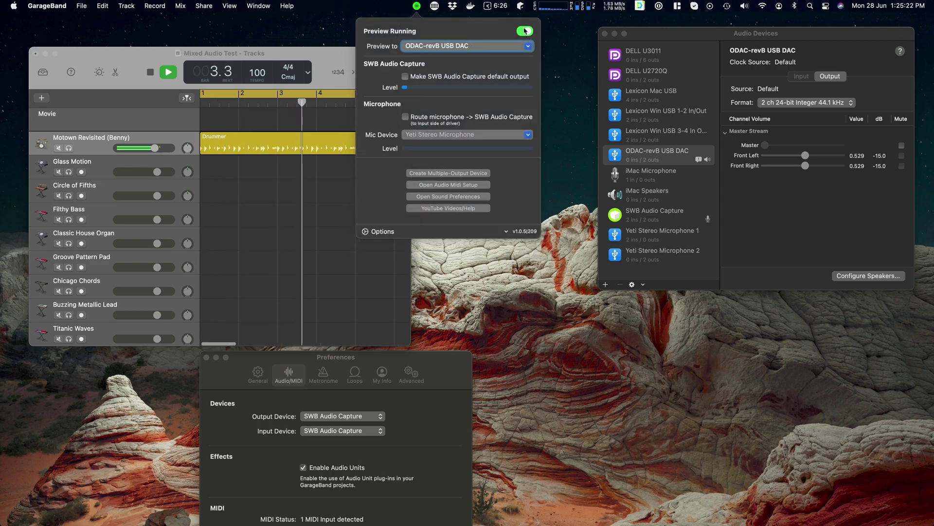
{"action": "left_click", "coordinate": [524, 31]}
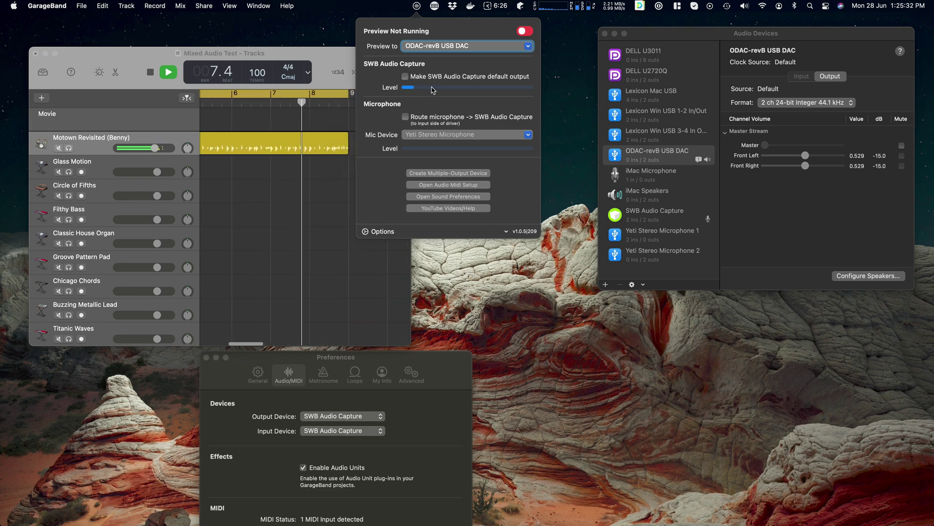
{"action": "left_click", "coordinate": [444, 46]}
{"action": "key", "text": "Escape"}
Step: Dismiss the SWB panel and stop GarageBand playback at bar 2, beat 1
{"action": "left_click", "coordinate": [560, 134]}
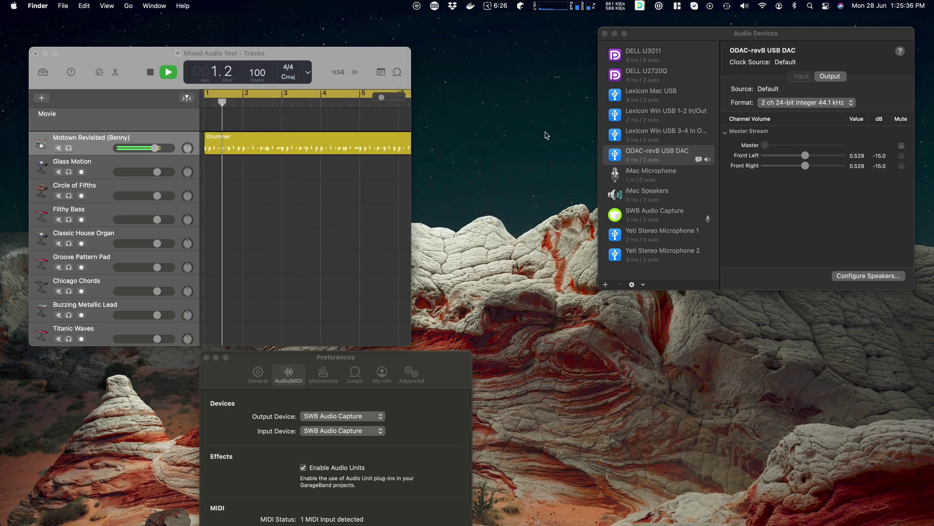
{"action": "left_click", "coordinate": [149, 72]}
{"action": "left_click", "coordinate": [149, 72]}
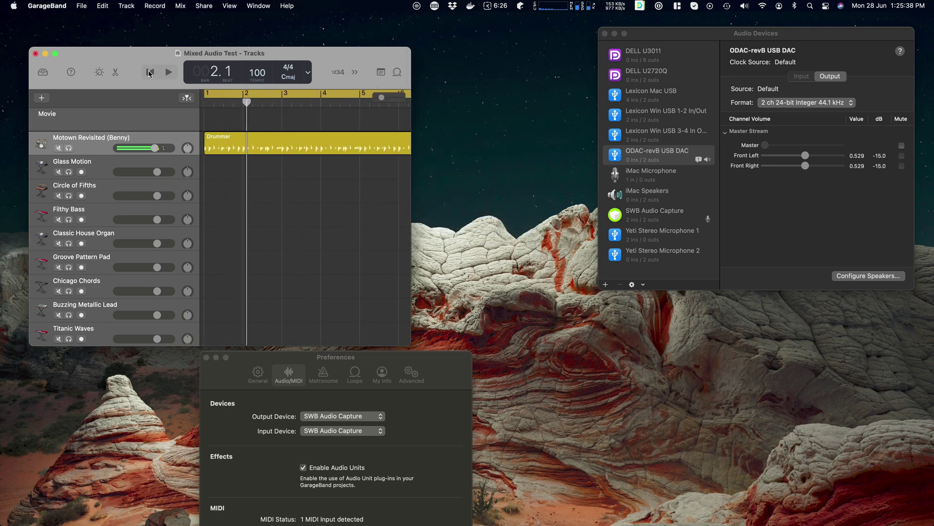